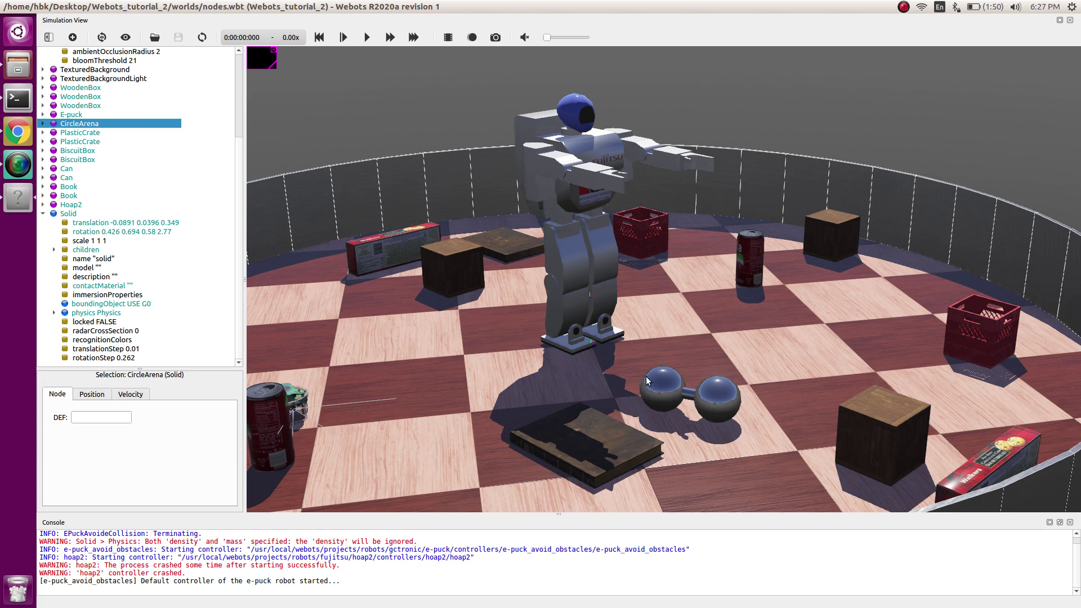
Step: Zoom toward the dumbbell in the 3D view and select its Solid node
scroll(707, 428, "up", 5)
left_click(716, 429)
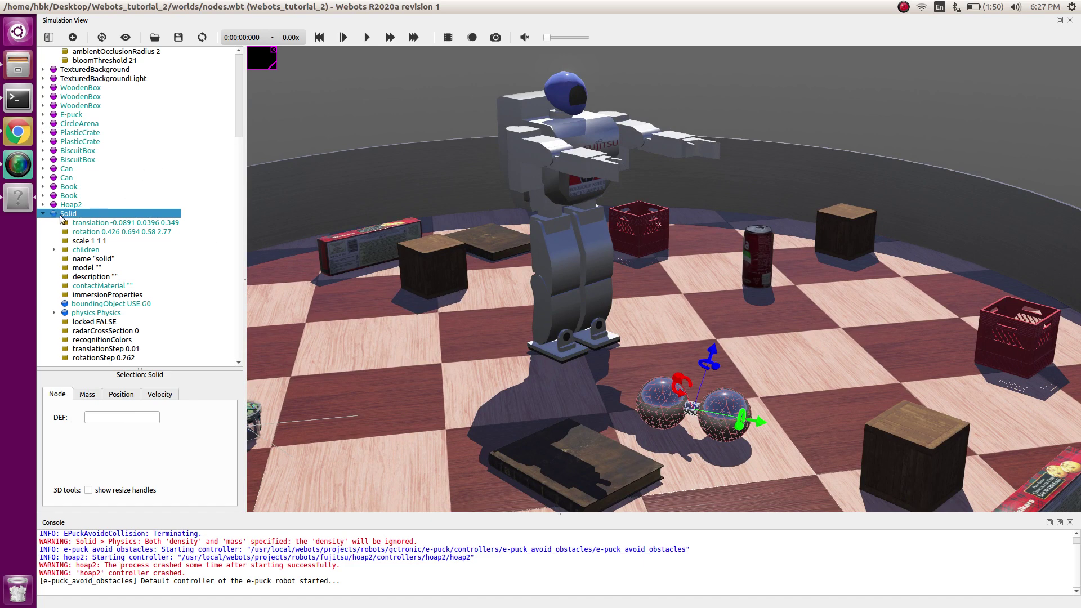
Step: Expand the dumbbell Solid's physics and check that its mass is 1
left_click(43, 215)
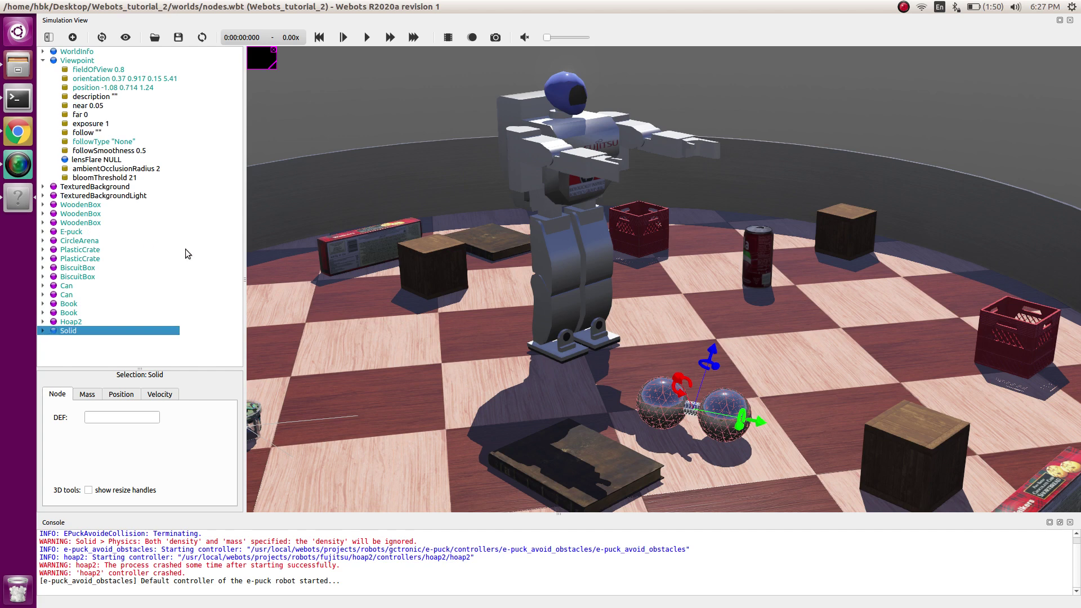
left_click(43, 332)
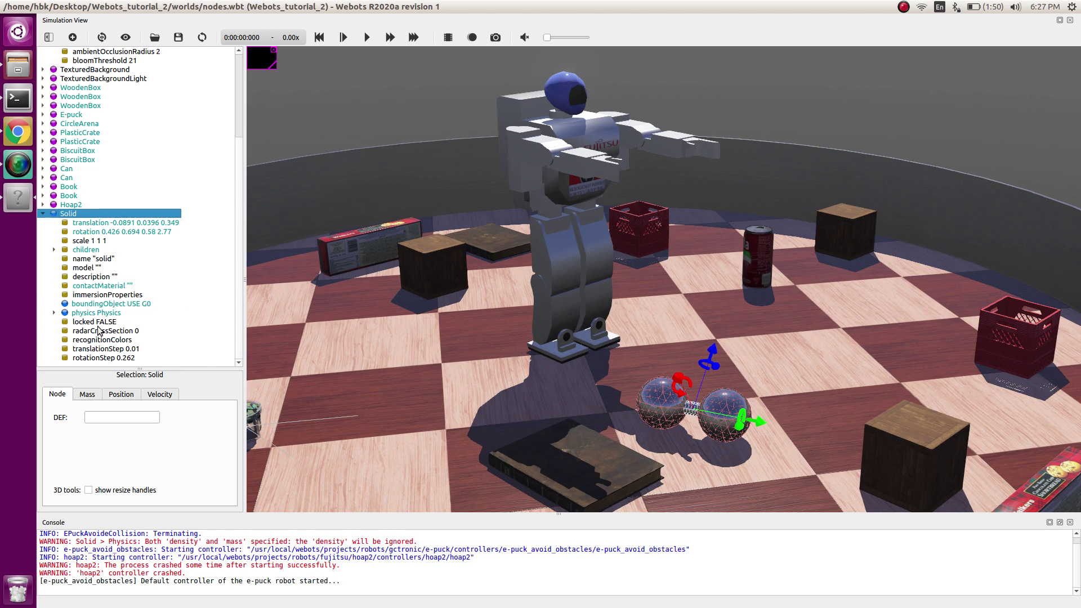
left_click(54, 313)
scroll(68, 318, "down", 1)
left_click(98, 306)
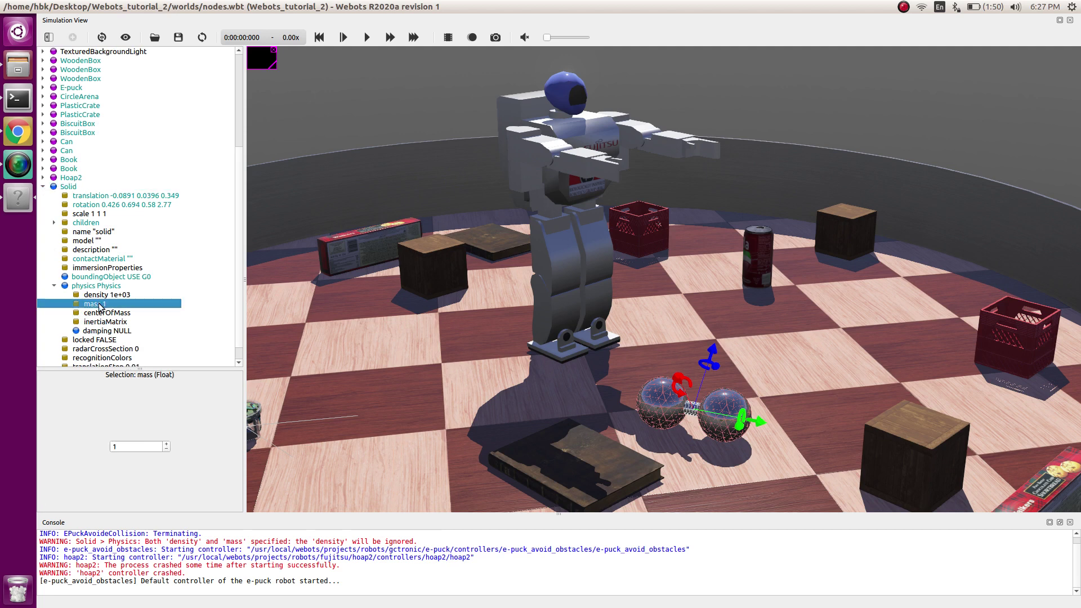
double_click(115, 447)
left_click(54, 287)
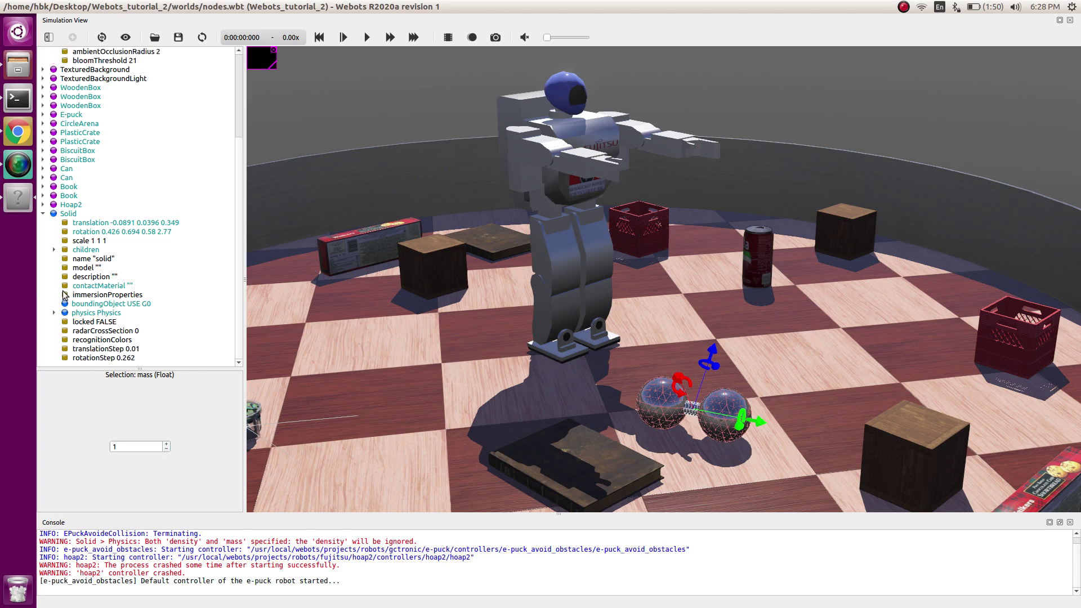
Step: Set the Solid's contactMaterial to 'db' and collapse the Solid node
left_click(463, 408)
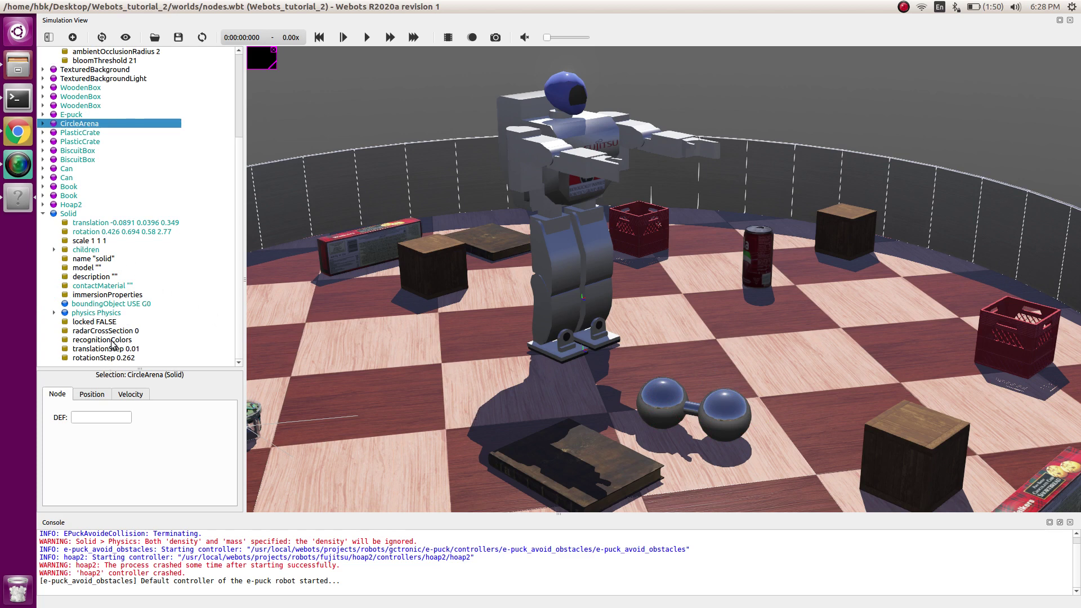
left_click(108, 288)
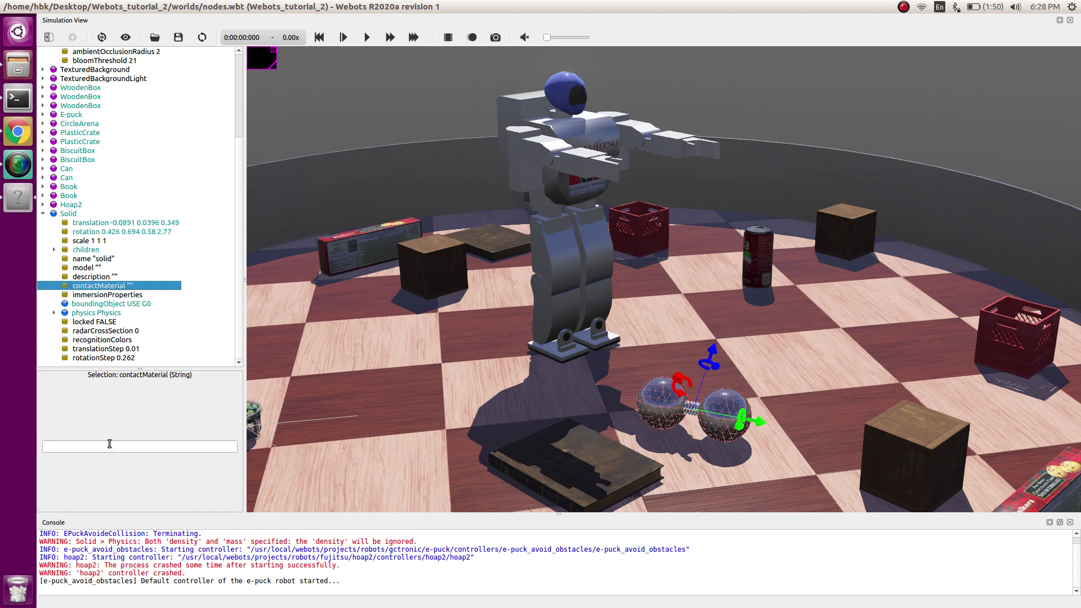
left_click(111, 445)
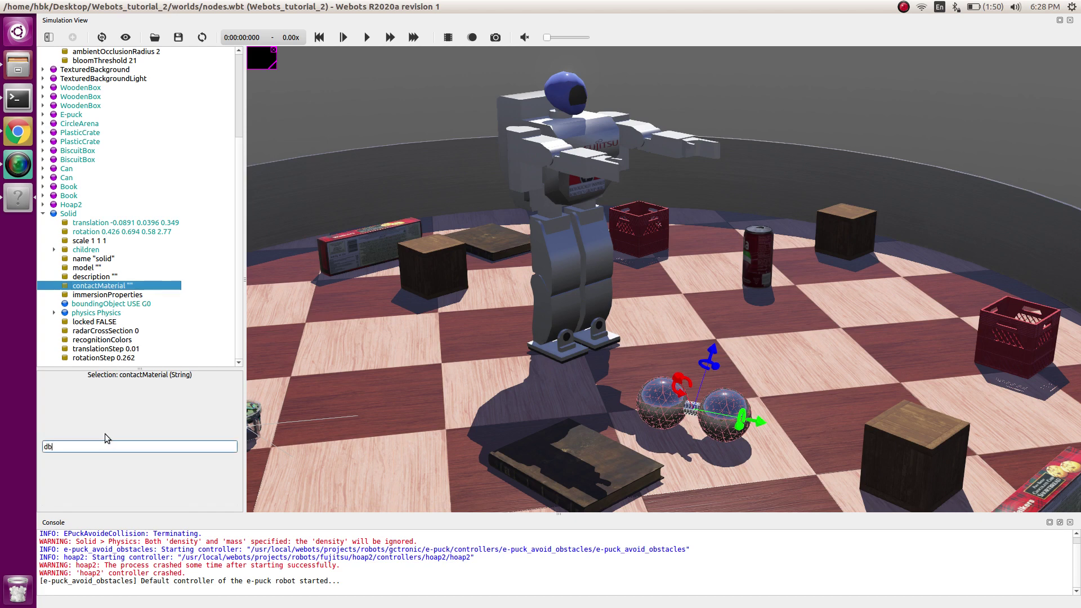
key("Return")
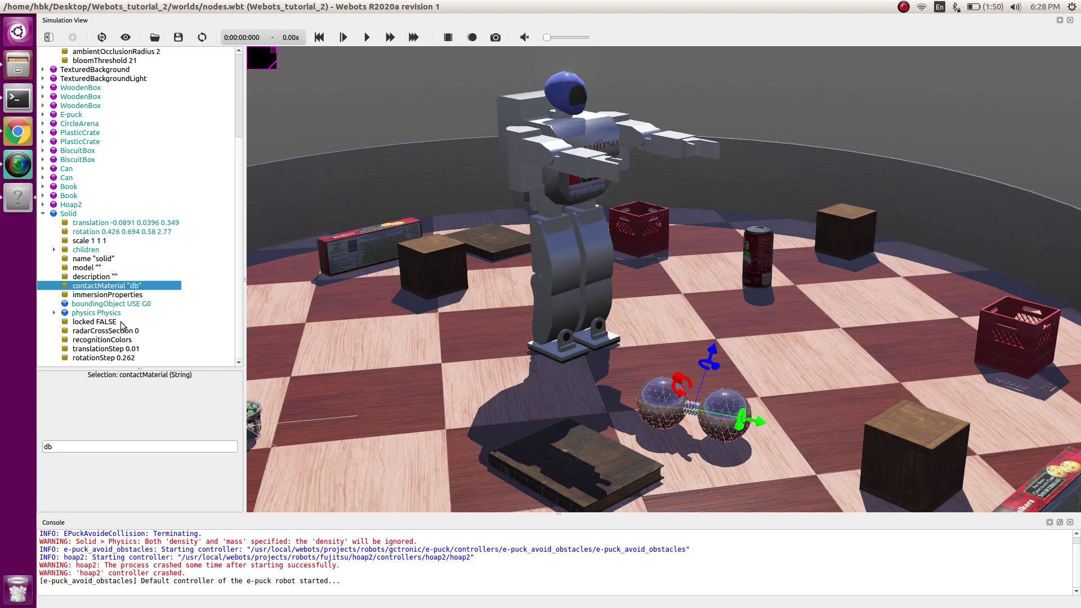
left_click(43, 214)
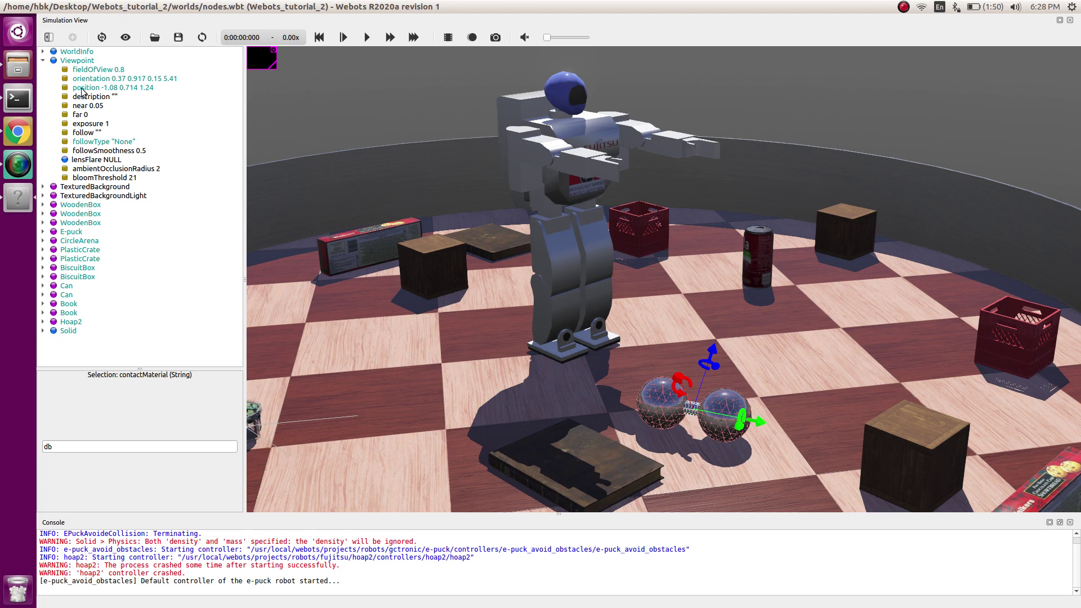
Step: Add a ContactProperties node to WorldInfo's contactProperties and expand its material fields
double_click(58, 52)
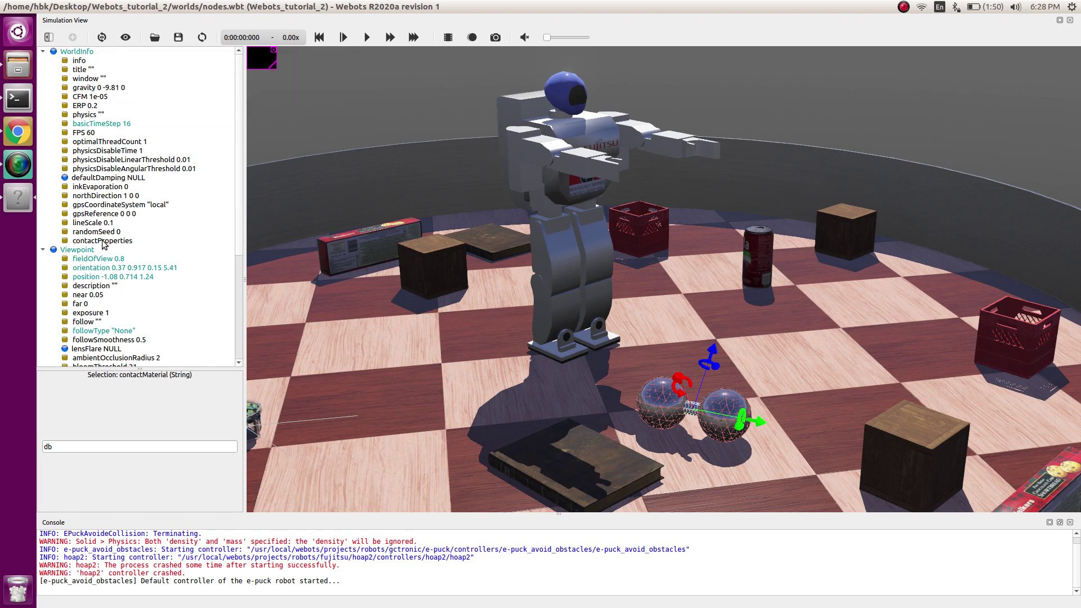
left_click(103, 241)
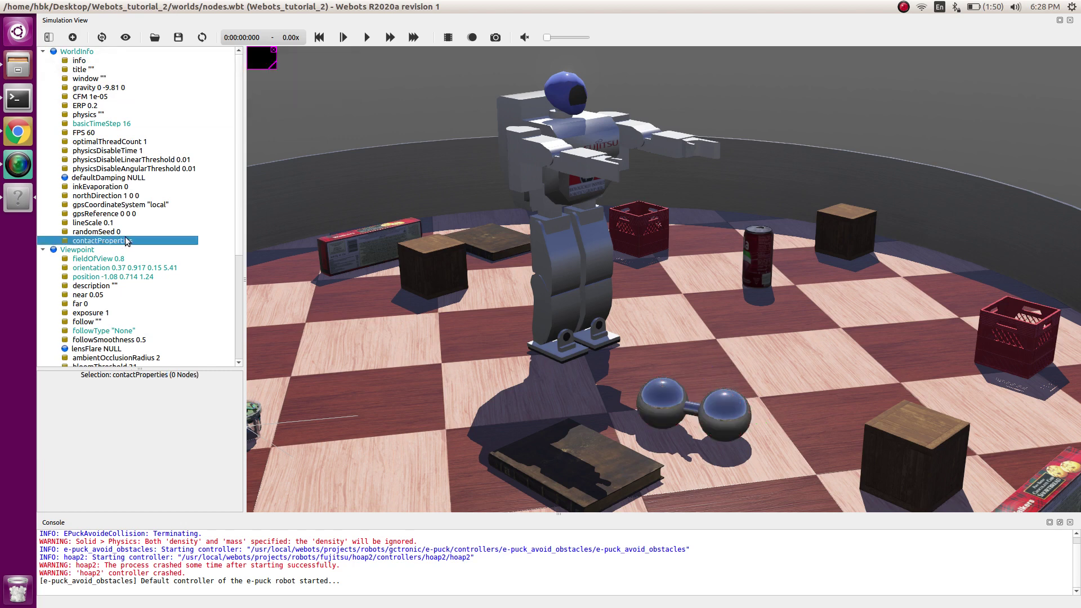
double_click(146, 243)
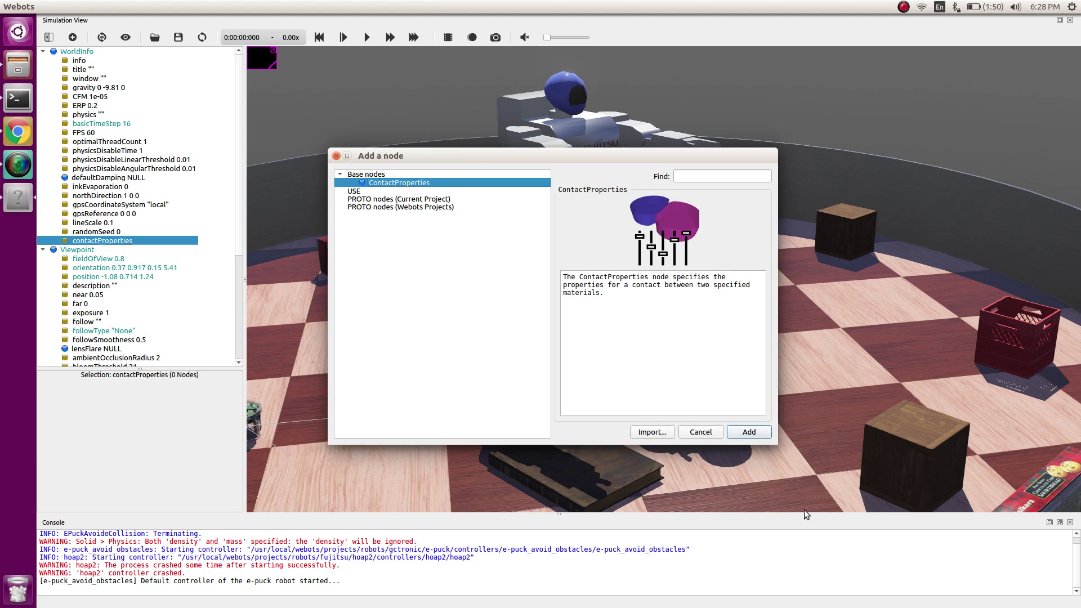
left_click(749, 432)
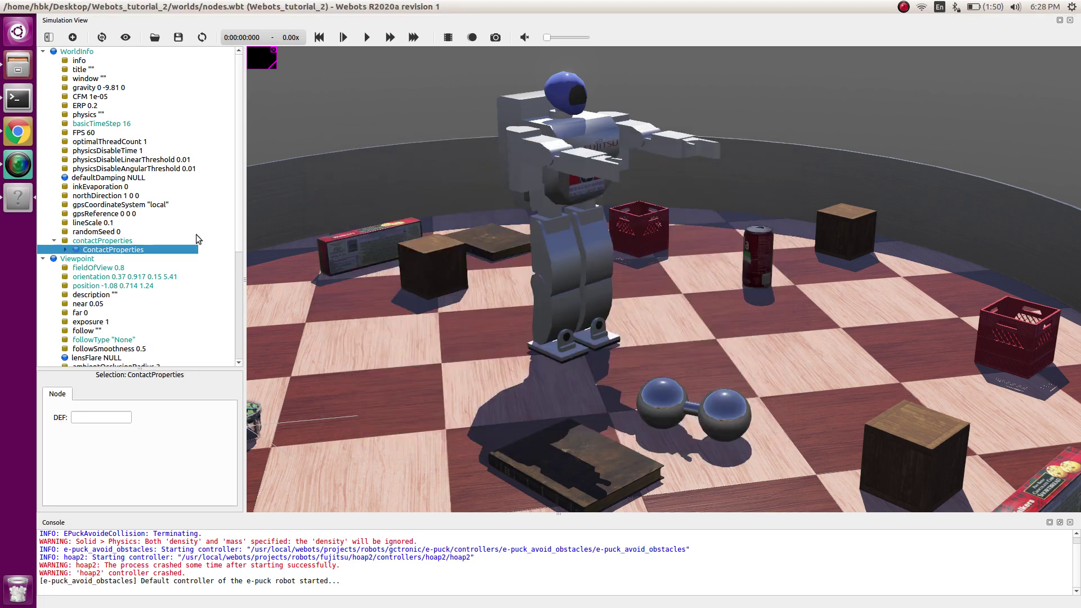
left_click(65, 249)
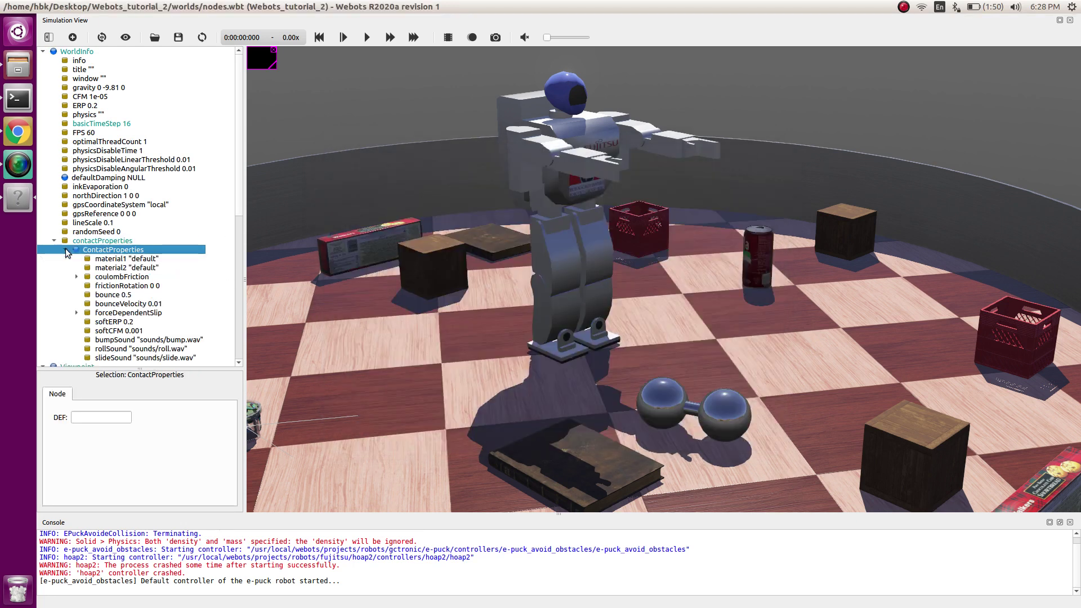
left_click(144, 269)
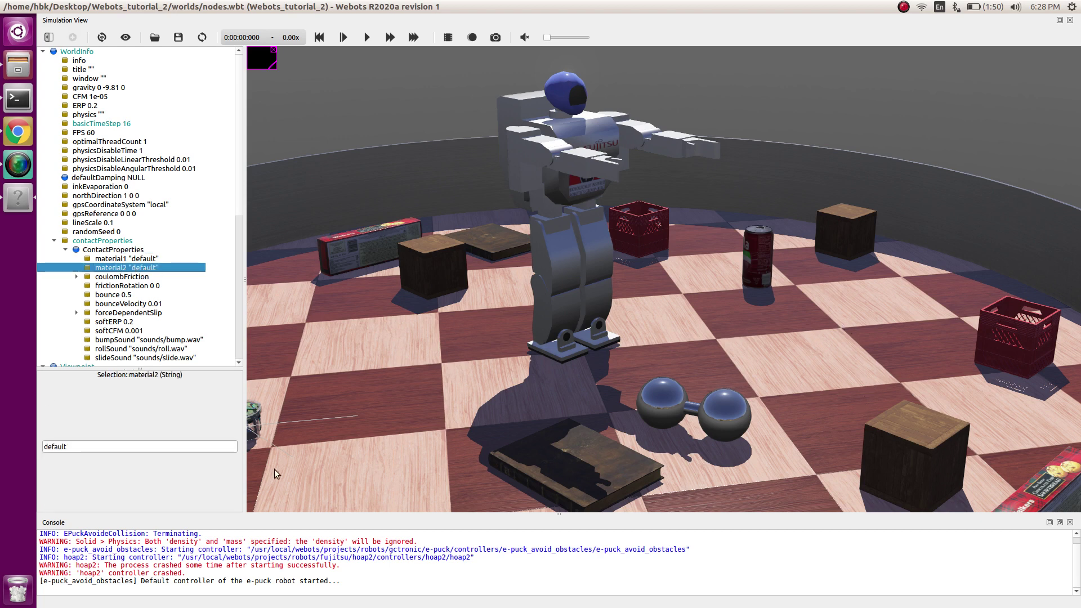
Step: Set the ContactProperties material2 to 'db'
left_click_drag(101, 447, 1, 443)
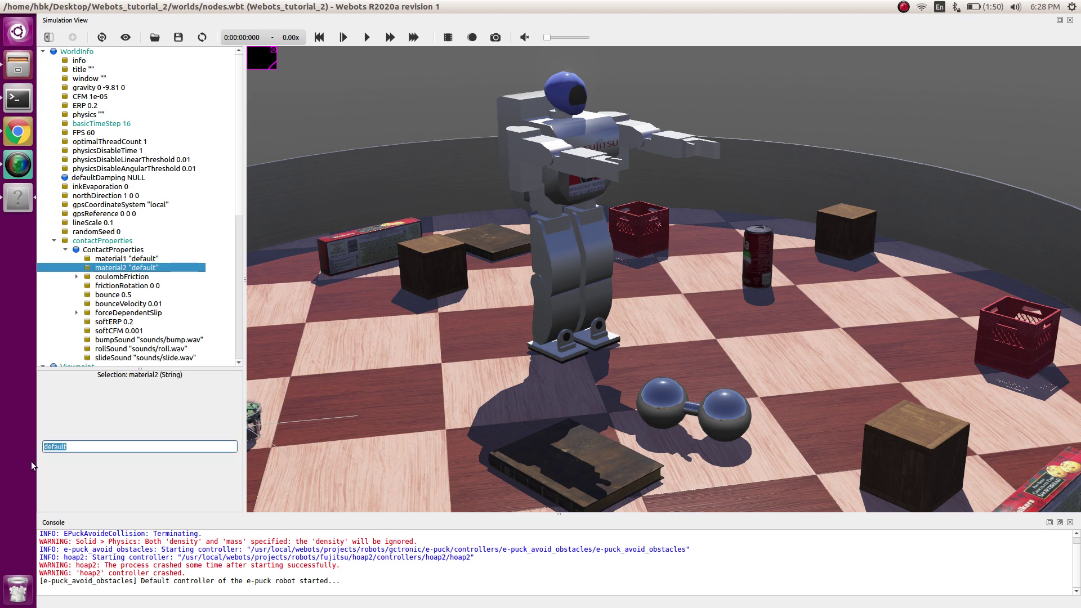
type("db")
key("Return")
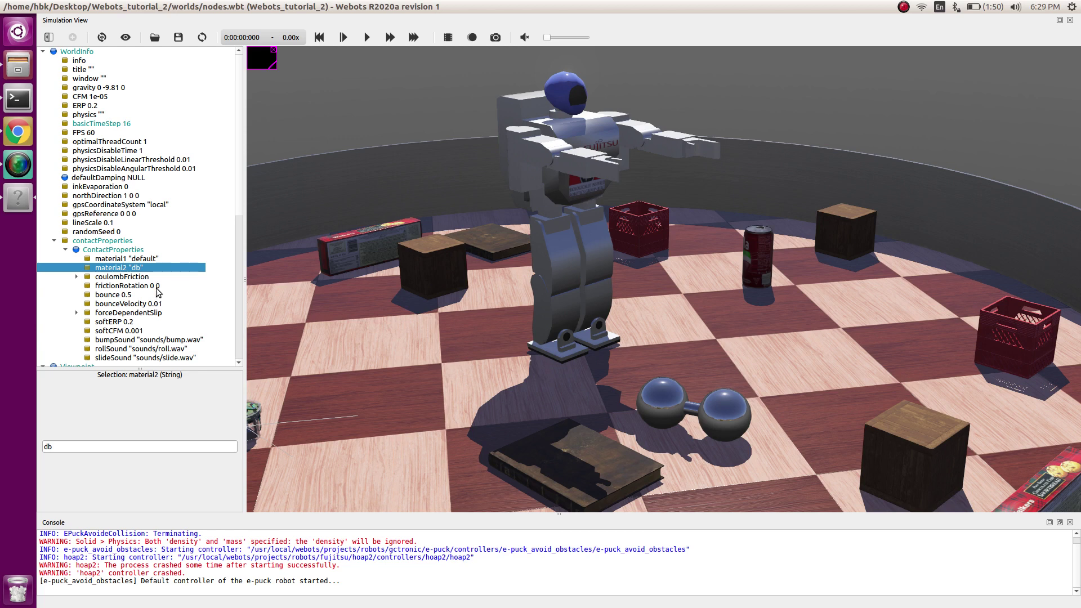
Step: Change the ContactProperties coulombFriction value to 0
scroll(156, 307, "down", 1)
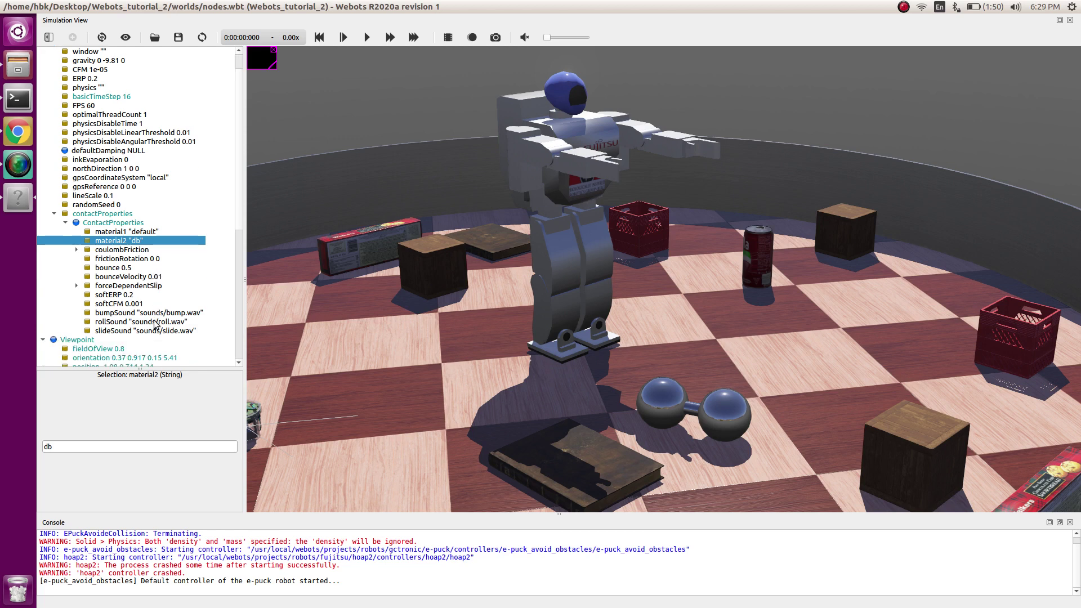
double_click(131, 252)
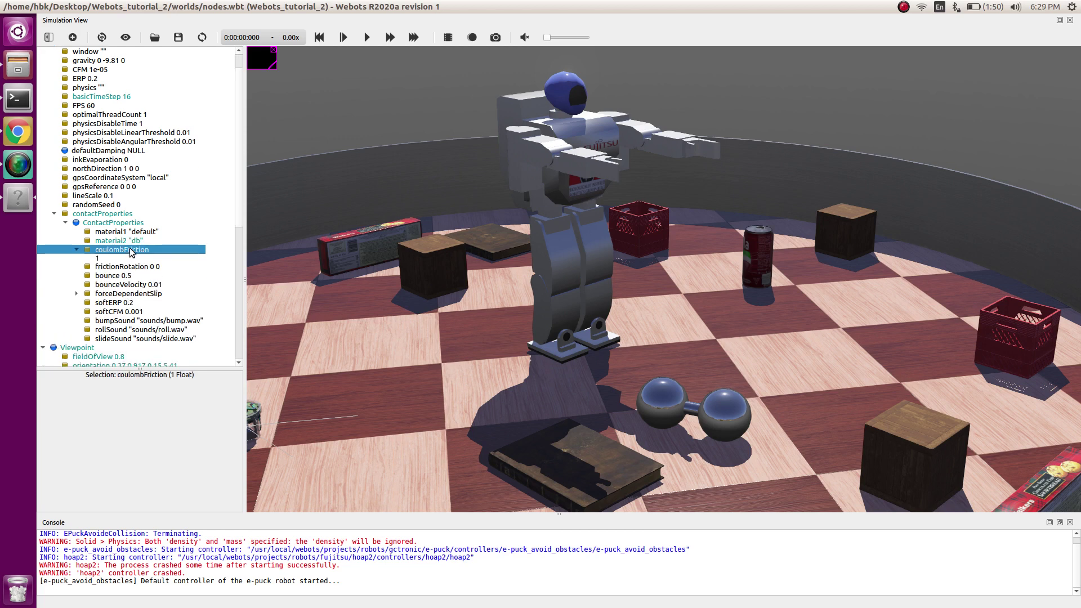
left_click(96, 258)
double_click(129, 448)
type("0")
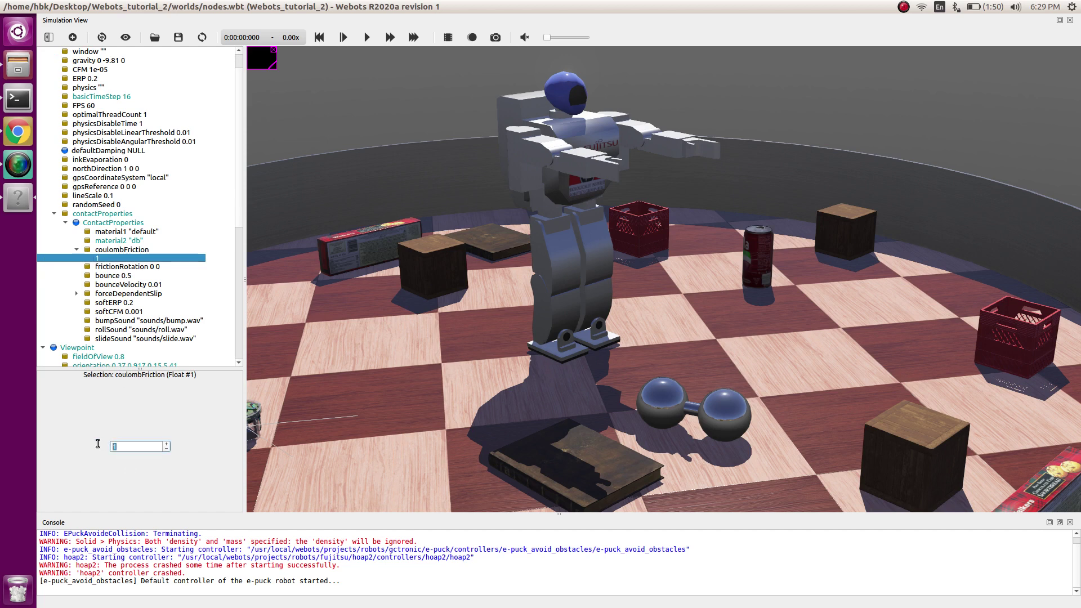
key("Return")
Step: Save the world with zero friction and start the simulation
left_click(721, 437)
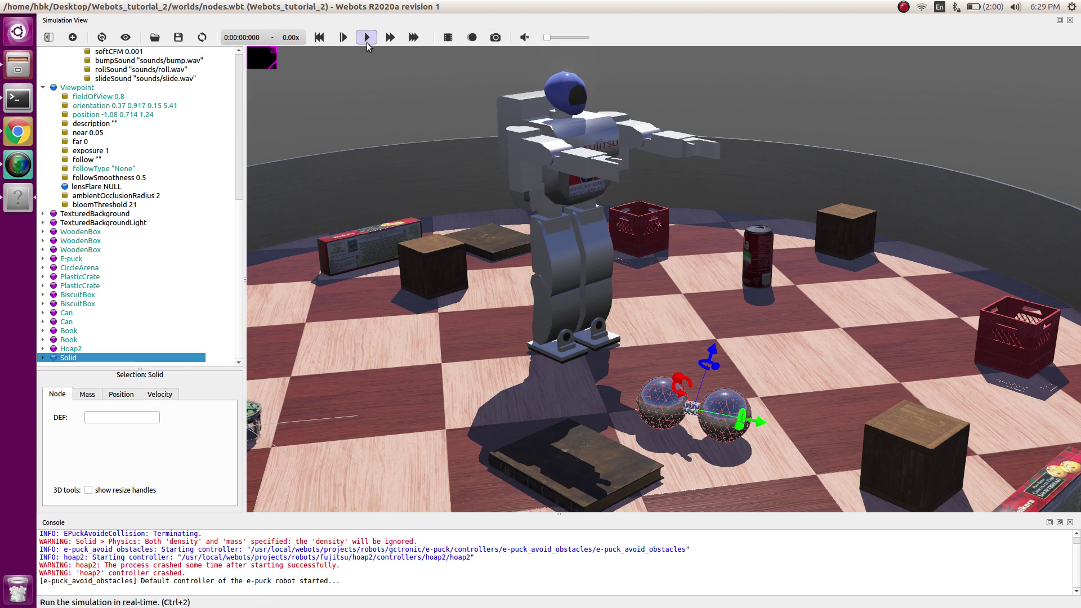
left_click(177, 42)
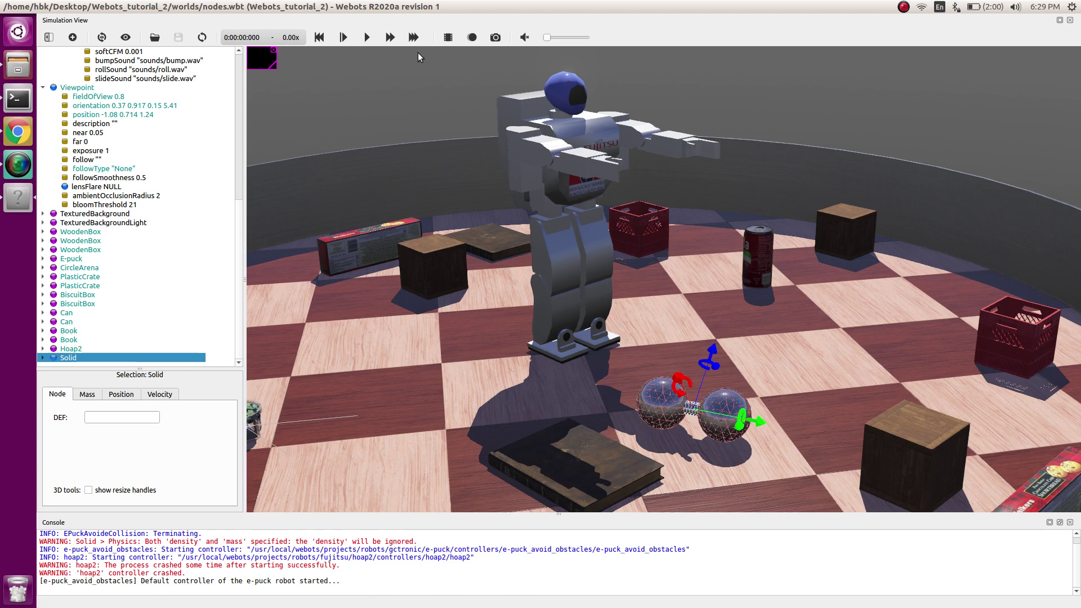
left_click(367, 38)
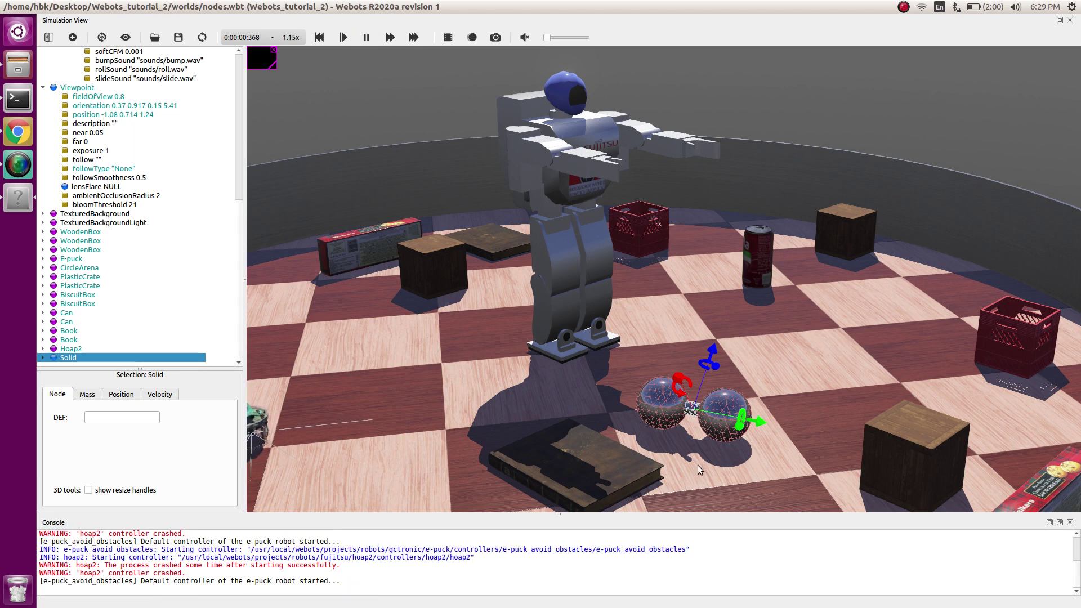
Step: Push the dumbbell with an applied force and watch it slide across the floor
left_click_drag(741, 401, 862, 321, "alt")
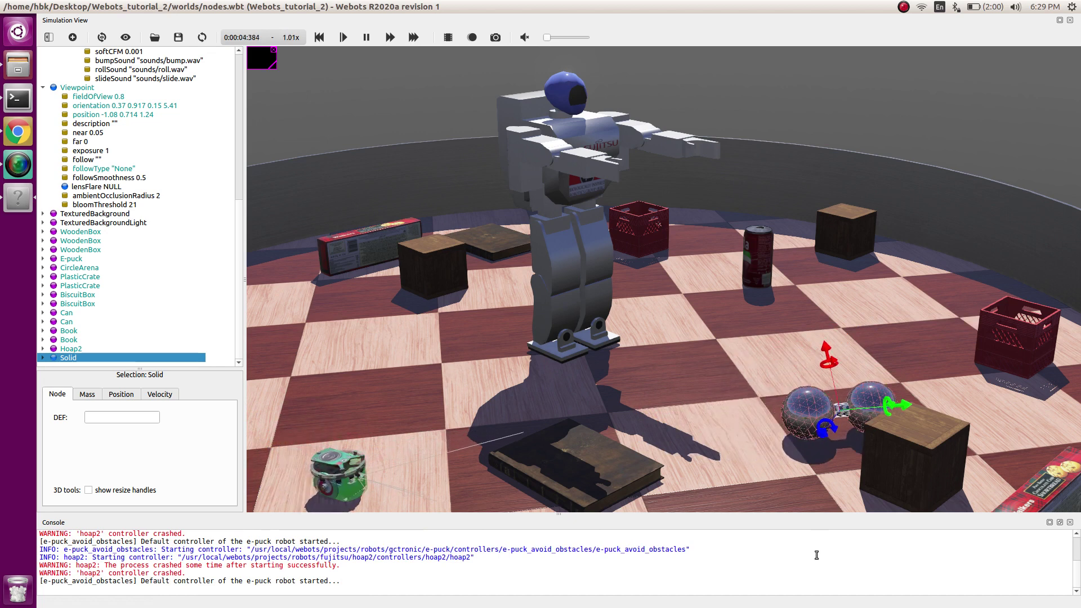
scroll(676, 434, "down", 6)
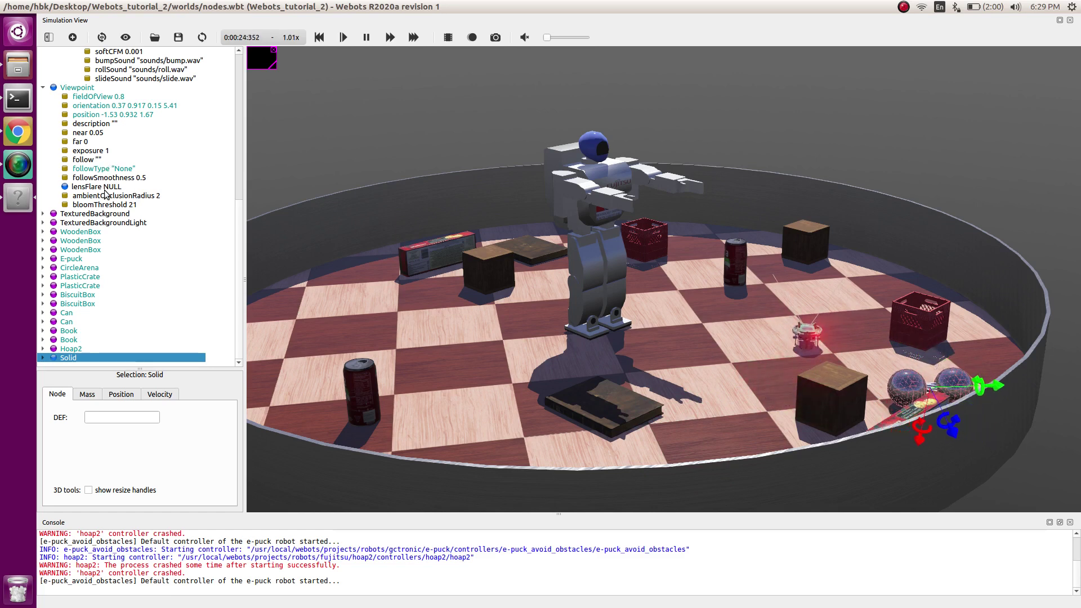
scroll(89, 284, "up", 10)
Step: Reset the simulation, raise coulombFriction to 0.5, and run it again
left_click(91, 285)
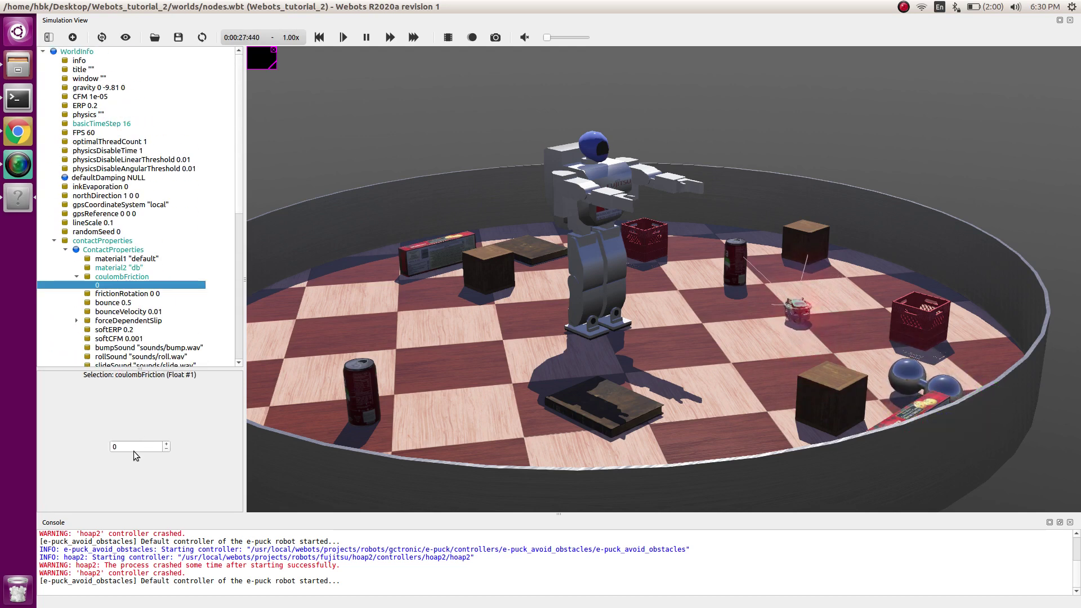
left_click(133, 448)
left_click(367, 37)
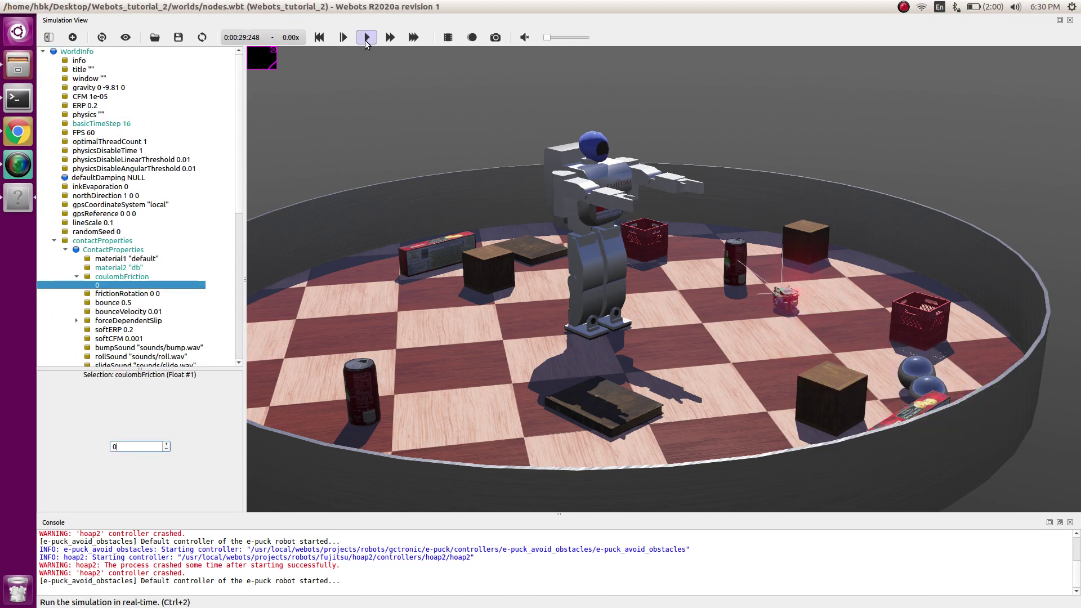
left_click(319, 37)
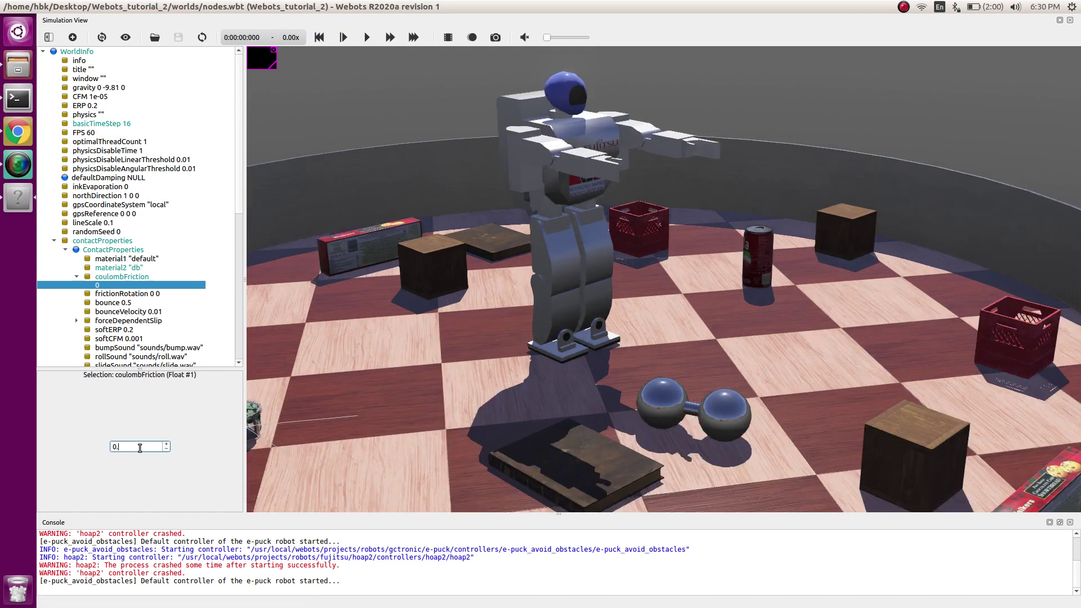
type(".5")
key("Return")
mouse_move(486, 4)
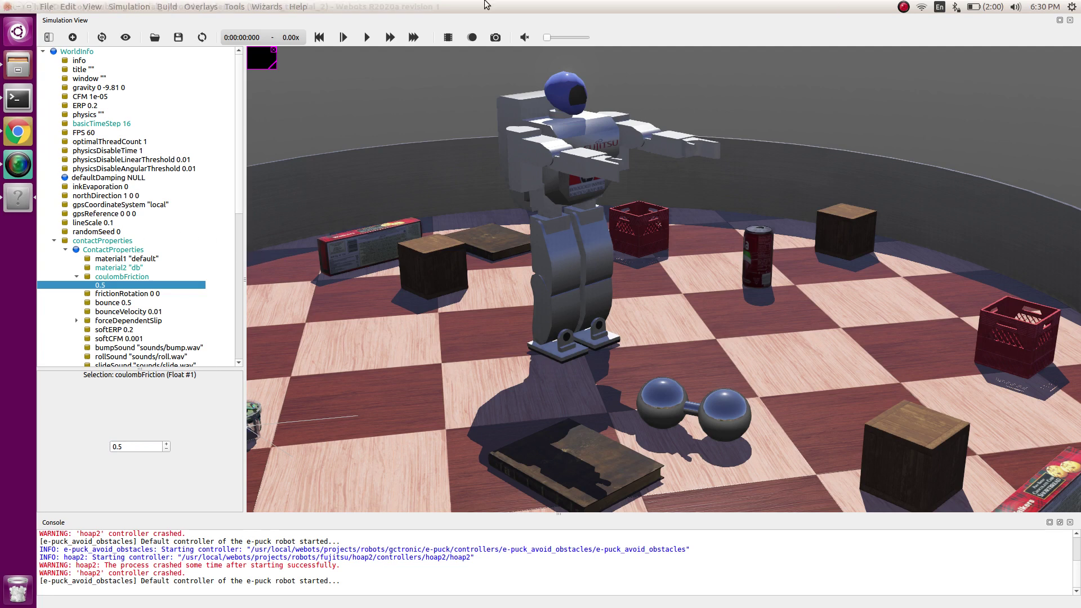
left_click(367, 38)
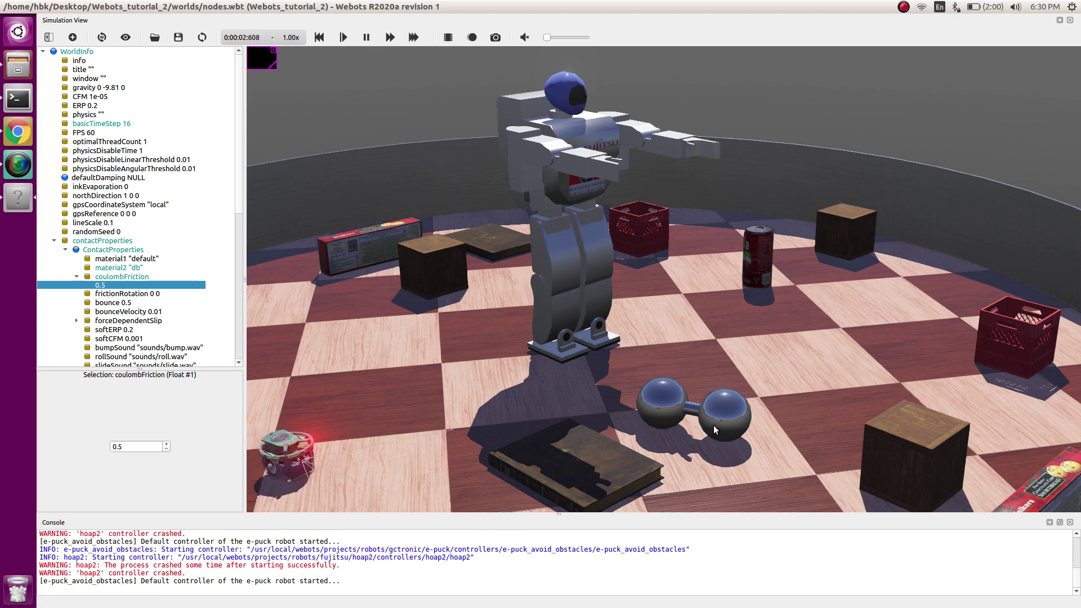
Step: Push and pull the dumbbell with forces under 0.5 friction, then rotate the view
left_click_drag(717, 417, 799, 350, "alt")
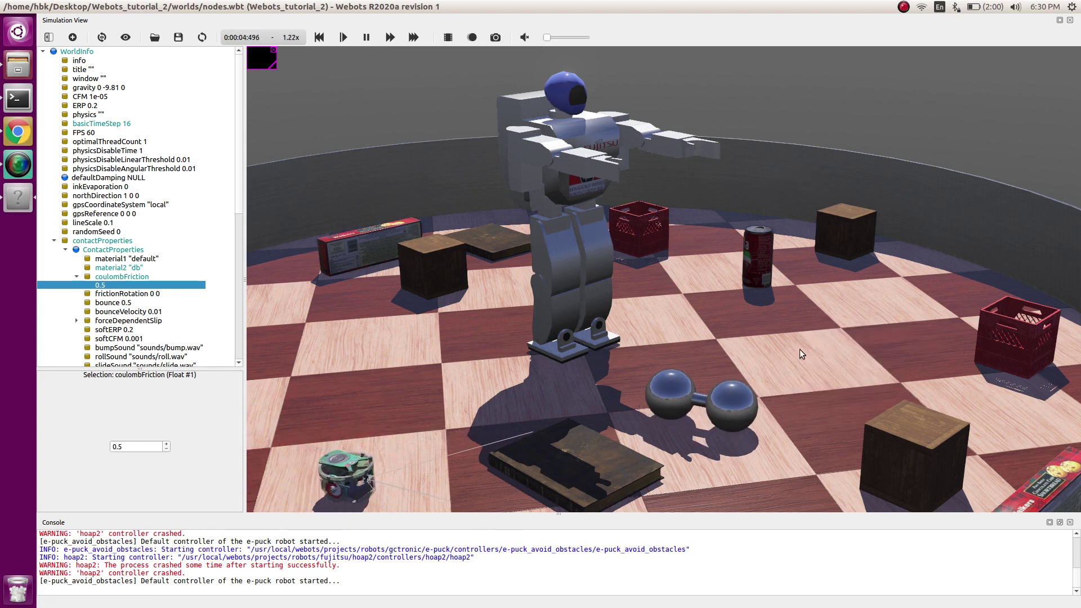
left_click(743, 394)
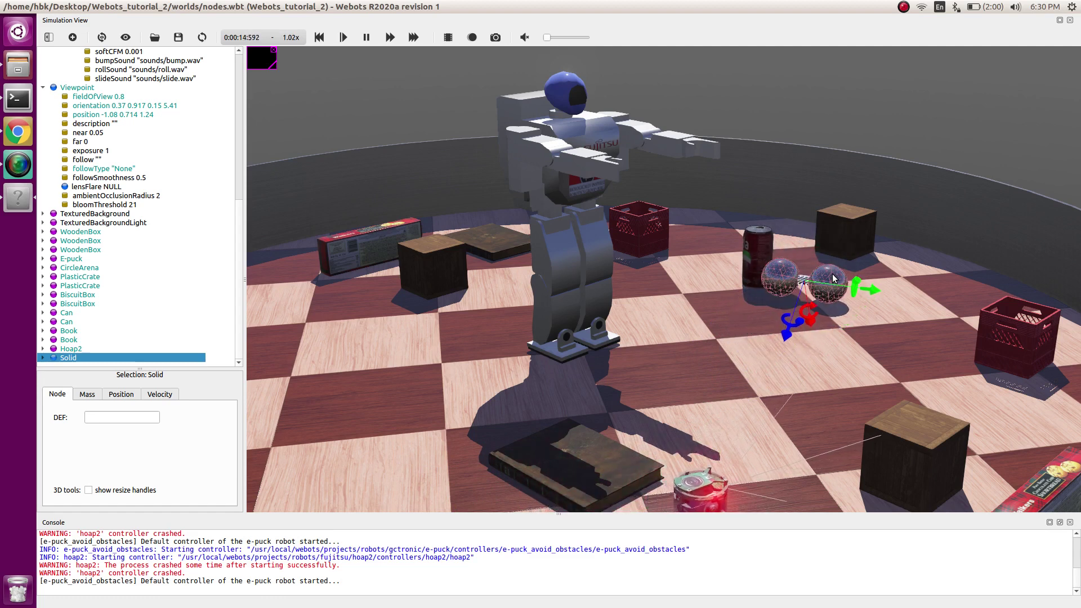
left_click_drag(843, 261, 803, 390, "alt")
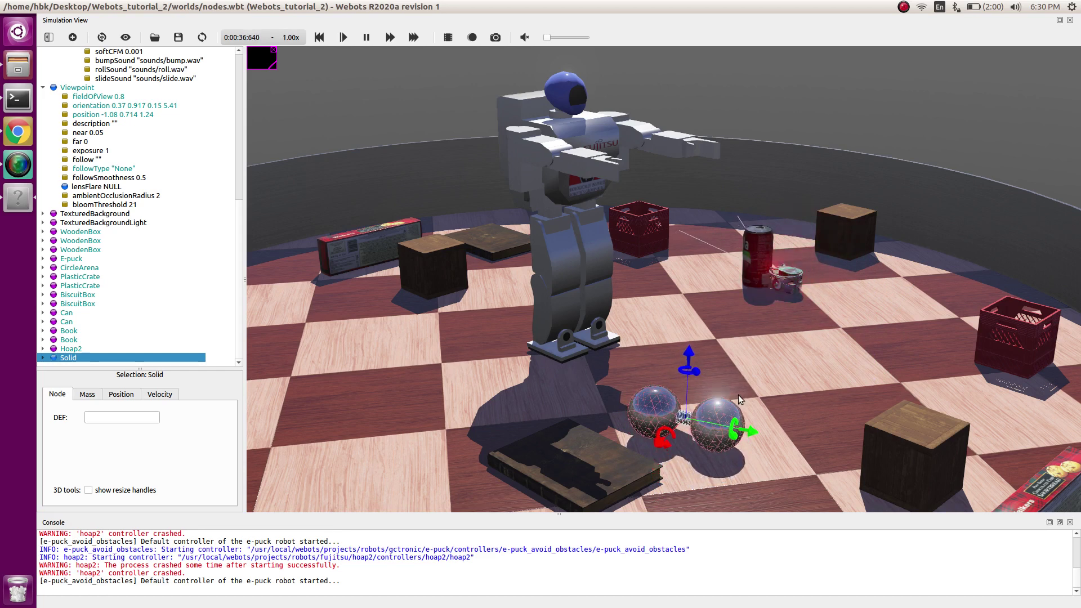
left_click_drag(738, 394, 694, 391)
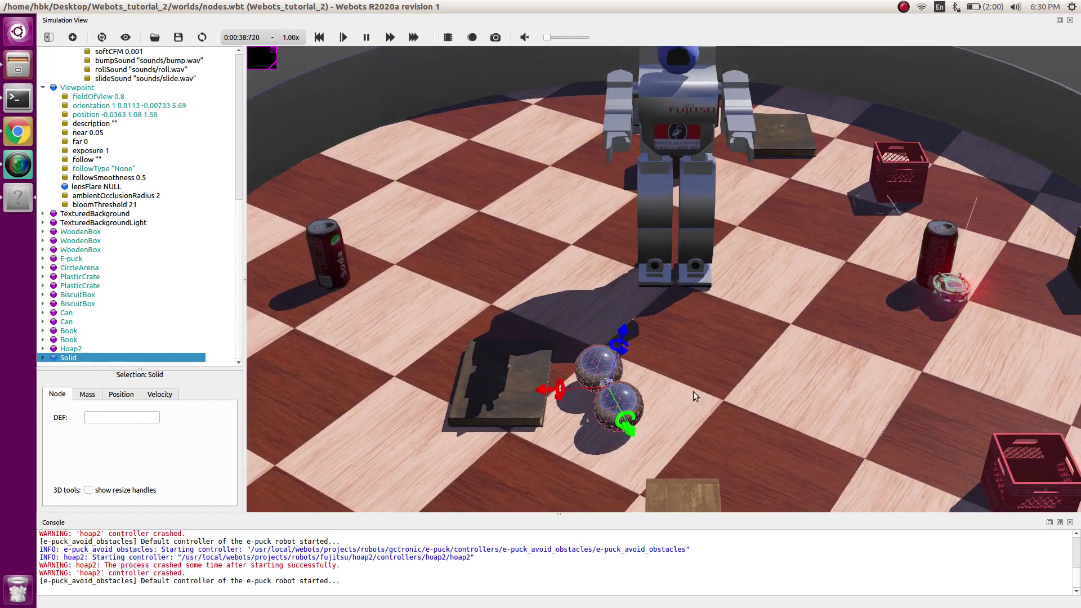